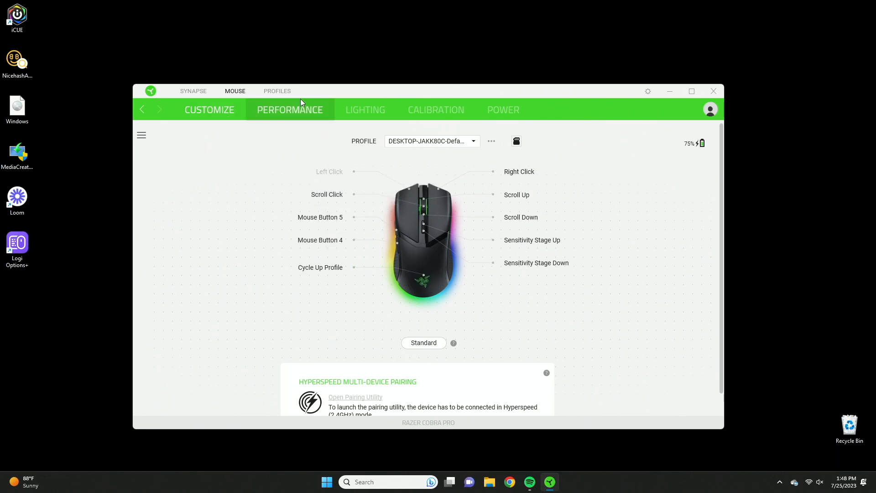
Step: Look through the mouse's performance, lighting, calibration and power settings, and return to the button customization page
left_click(293, 112)
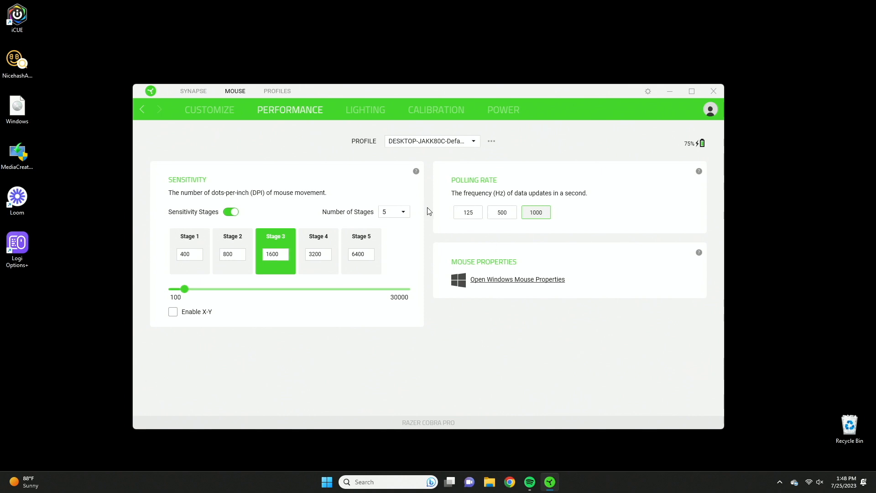
left_click(369, 115)
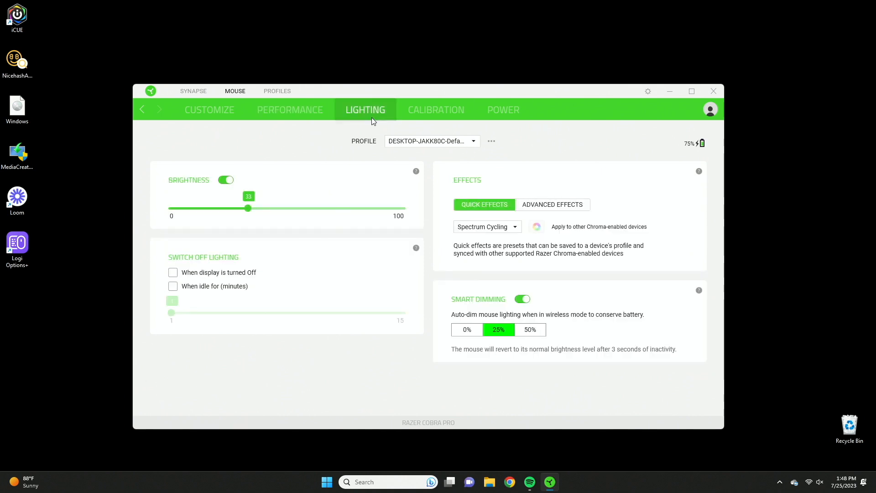
left_click(450, 115)
left_click(508, 111)
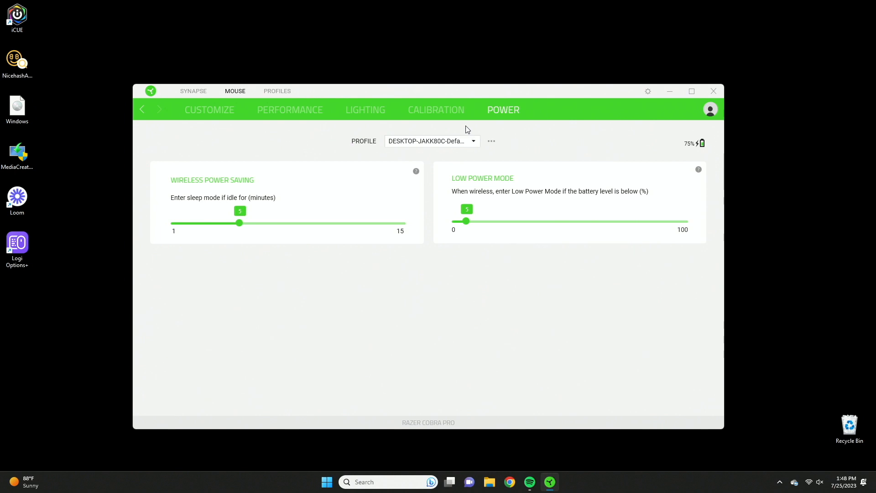
left_click(202, 112)
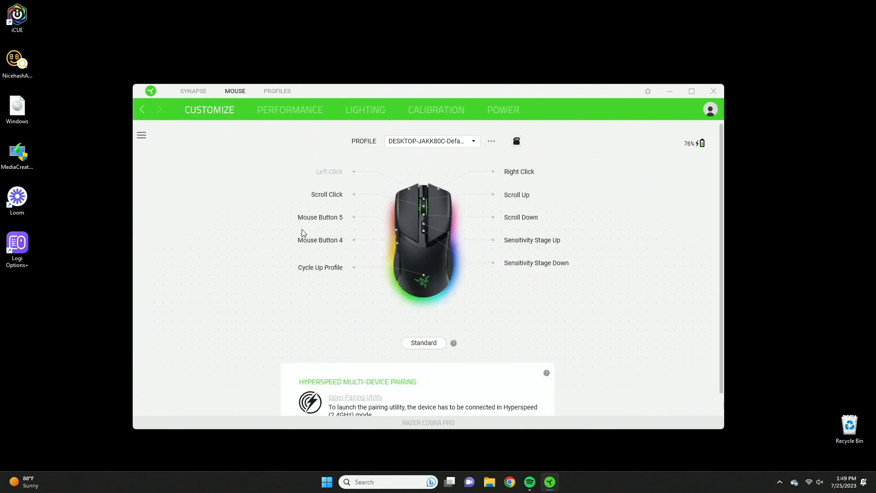
Step: Examine the keyboard function options for Mouse Button 4, including Turbo and the list of alphanumeric keys
left_click(322, 240)
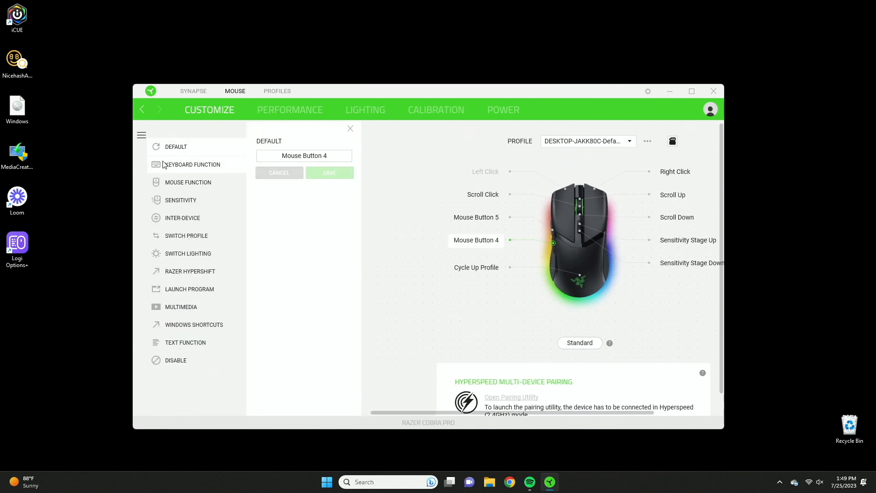
left_click(192, 165)
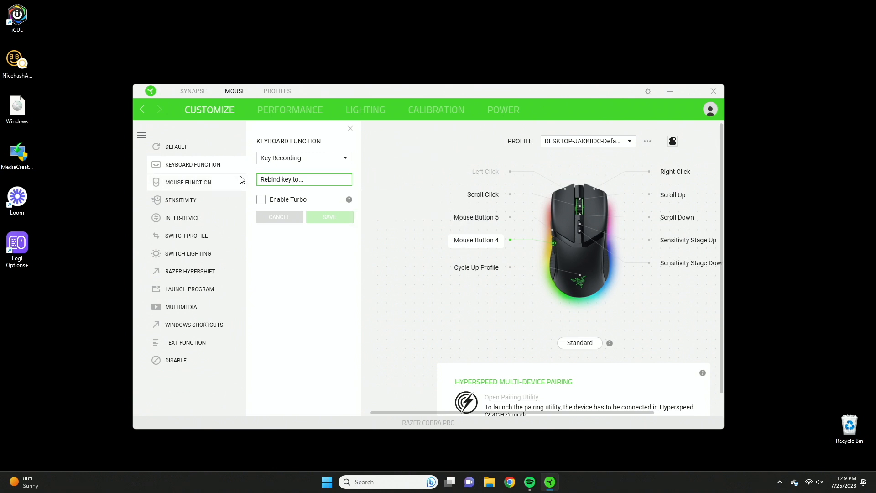
left_click(289, 200)
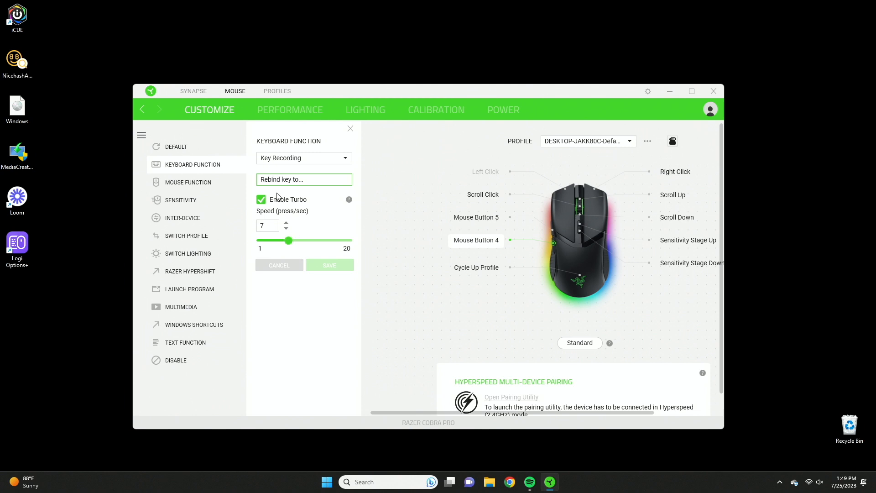
left_click(280, 200)
left_click(292, 157)
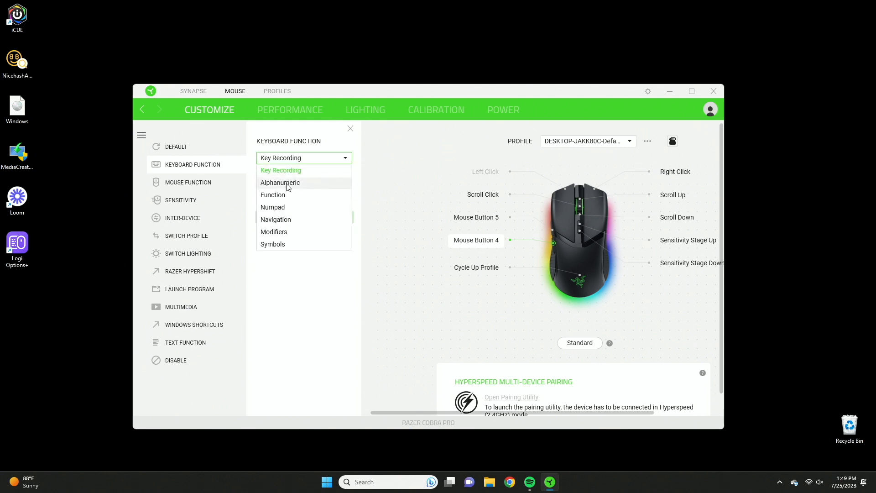
left_click(287, 187)
left_click(289, 175)
scroll(289, 240, "down", 2)
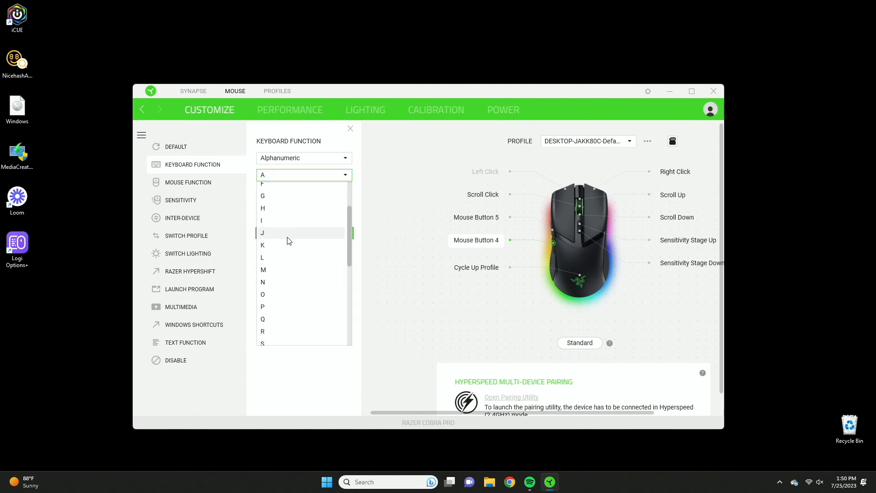
scroll(288, 240, "down", 6)
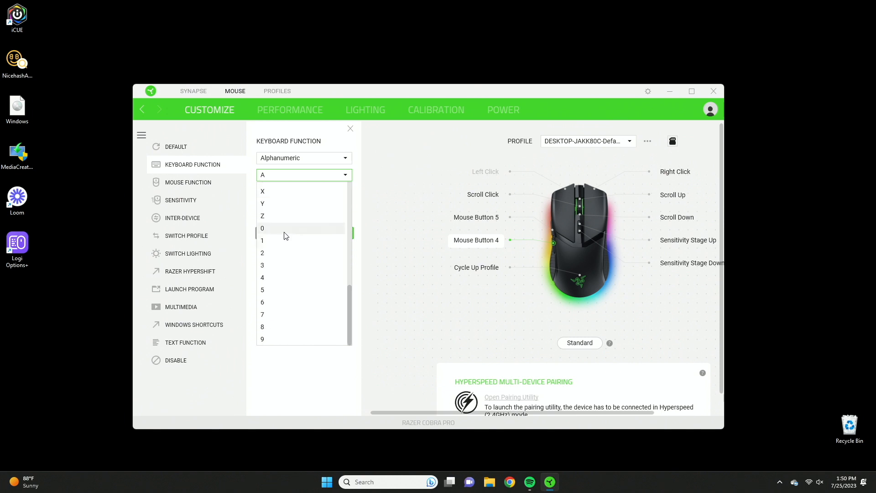
Step: Browse the list of mouse functions that can be assigned to Mouse Button 4
left_click(208, 184)
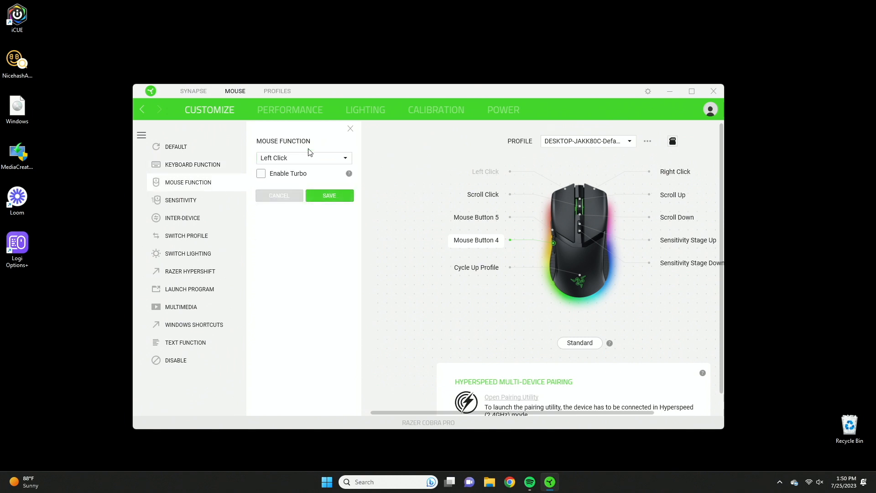
left_click(310, 158)
scroll(281, 230, "down", 1)
scroll(272, 205, "up", 1)
scroll(273, 208, "down", 1)
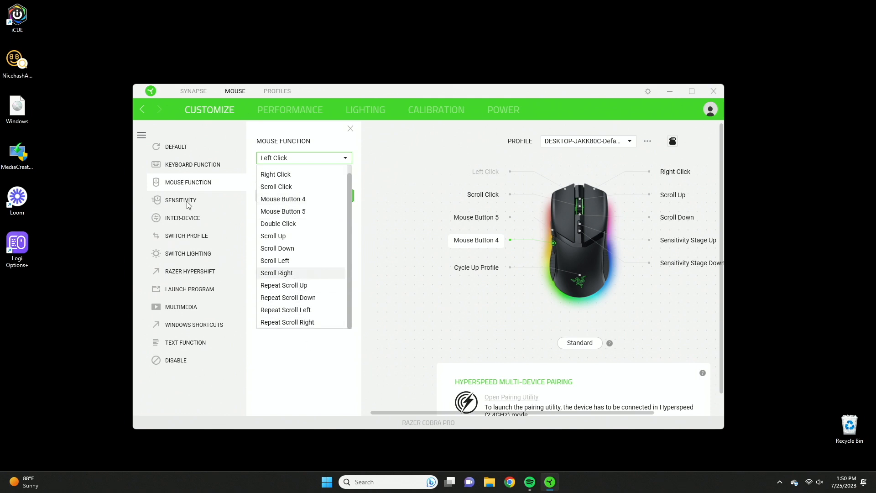
Step: Check the Sensitivity assignment for Mouse Button 4 against the DPI stages in the performance settings, and reopen the button's assignment
left_click(188, 205)
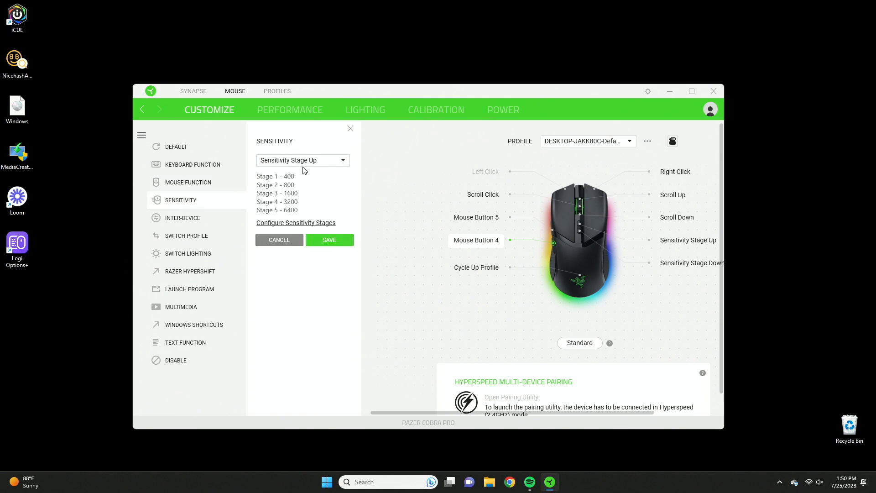
left_click(272, 107)
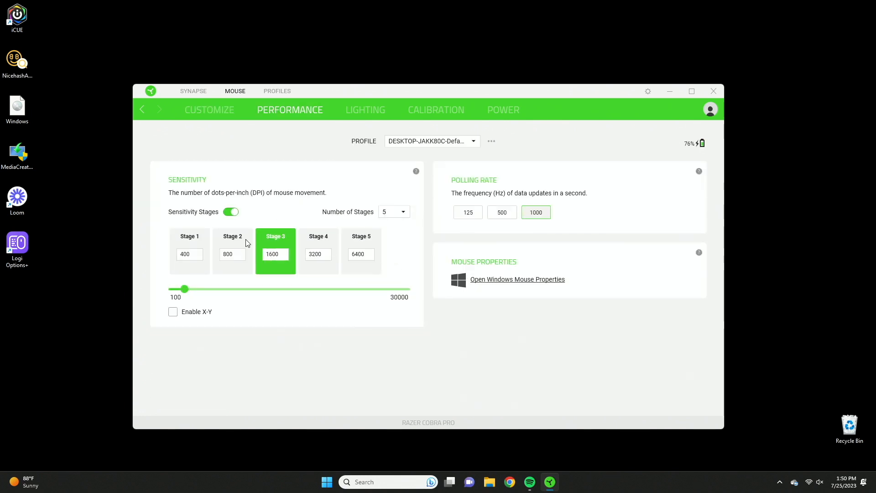
left_click(192, 109)
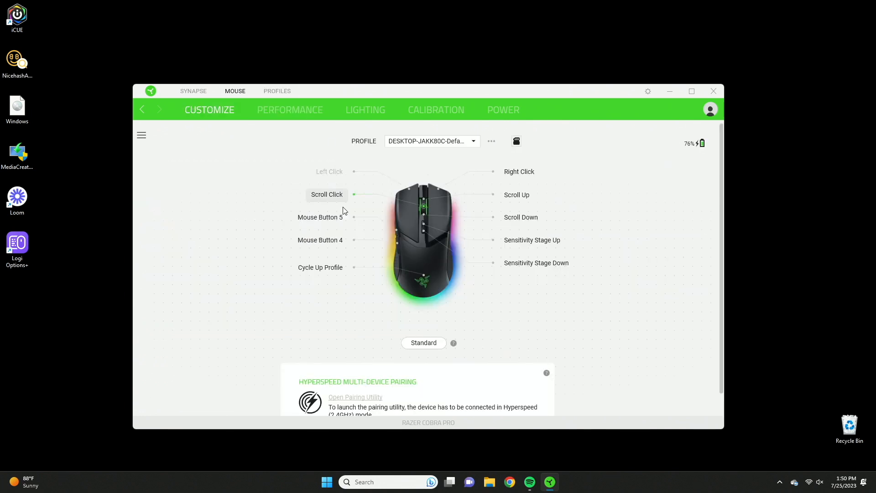
left_click(327, 243)
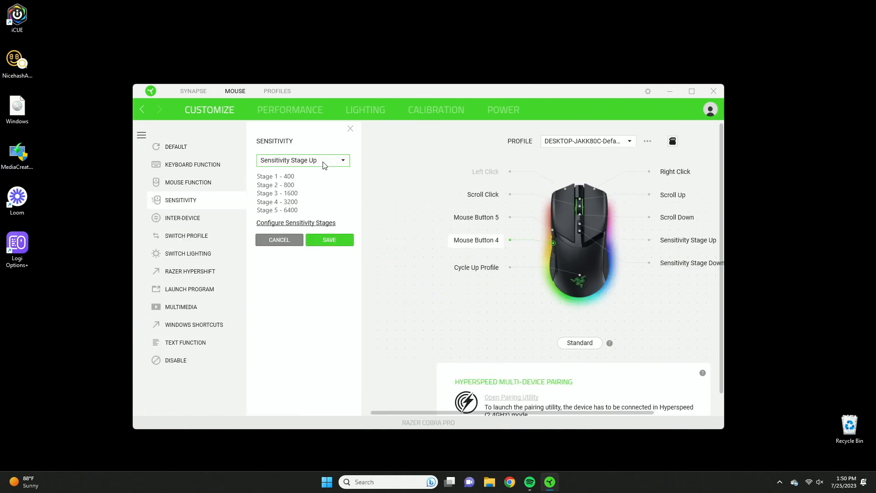
Step: Explore the sensitivity choices for Mouse Button 4, including On-The-Fly Sensitivity, and view its inter-device options
left_click(322, 163)
left_click(307, 198)
left_click(305, 163)
left_click(301, 209)
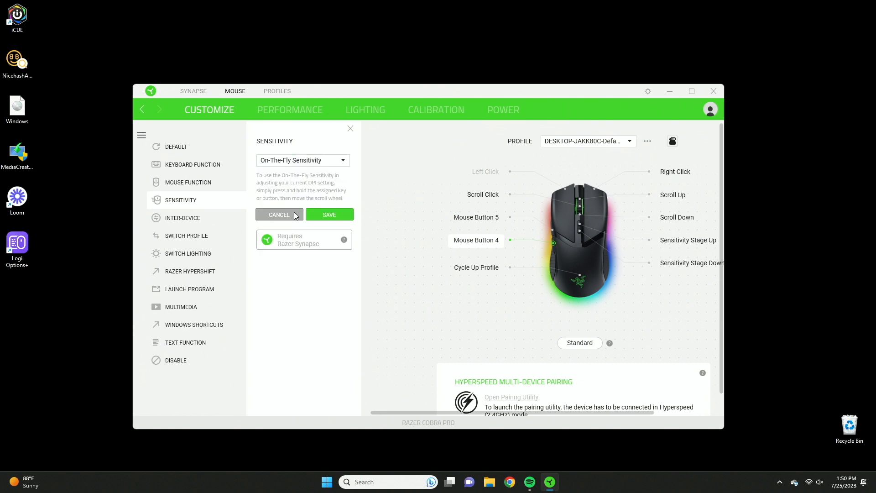
left_click(297, 158)
left_click(184, 220)
left_click(185, 218)
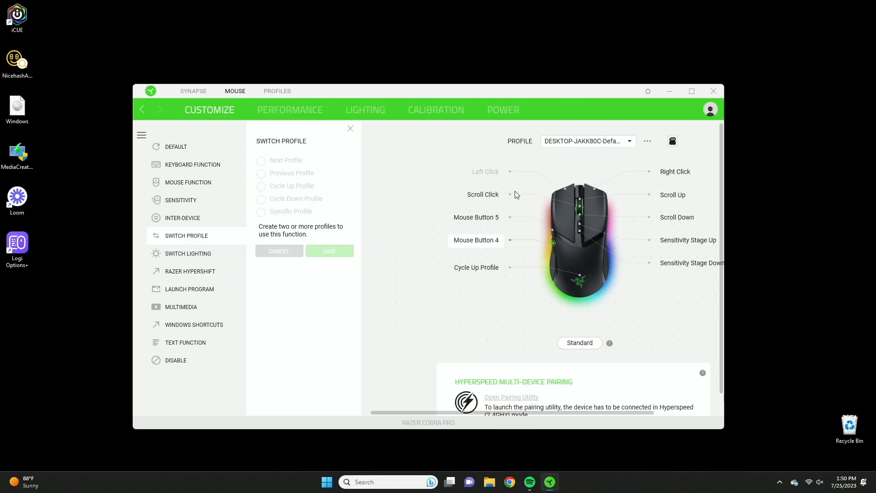
Step: Add a second mouse profile and check it in the profile list
left_click(647, 141)
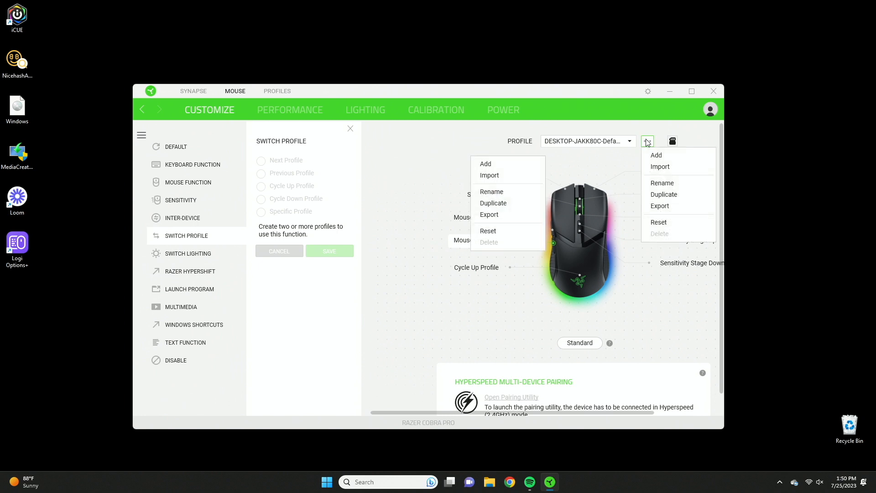
left_click(664, 155)
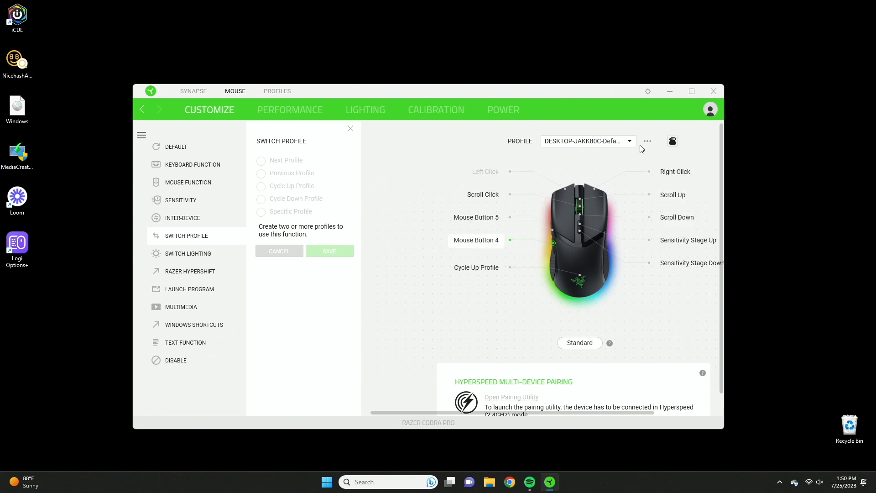
left_click(647, 141)
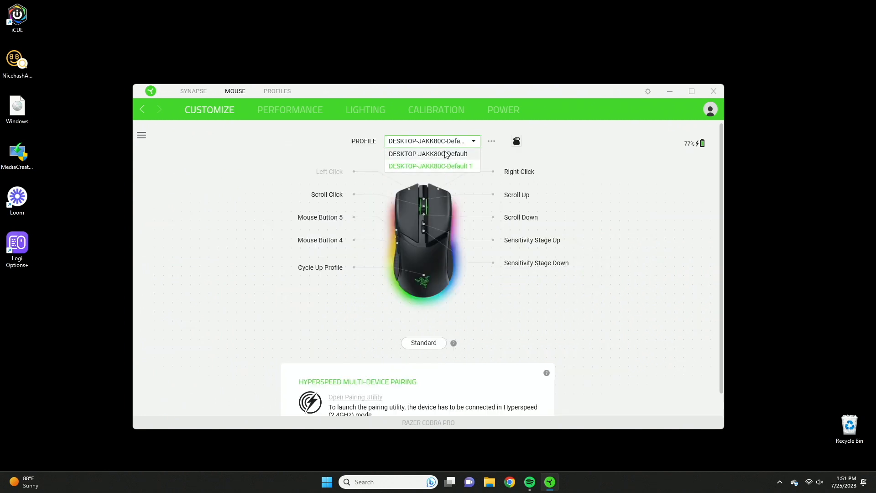
left_click(255, 140)
Step: Explore the Switch Profile options for Mouse Button 4: Next Profile, Previous Profile and Specific Profile with its target profile list
left_click(320, 240)
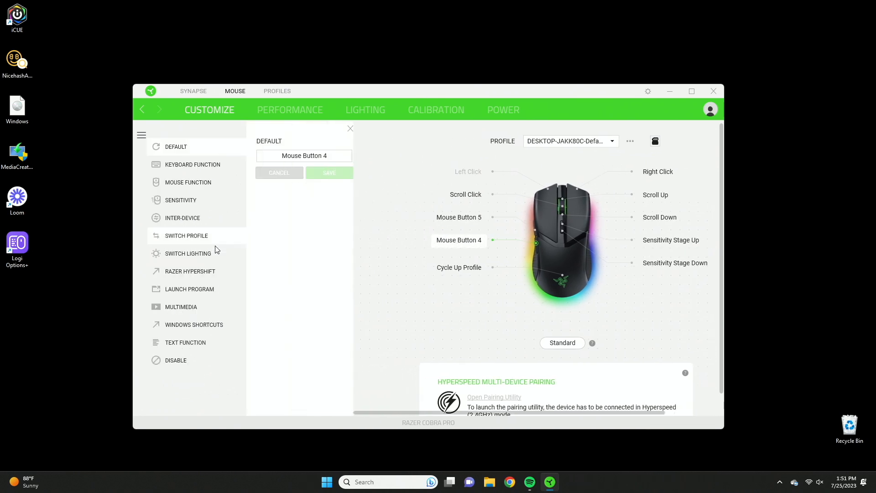
left_click(180, 235)
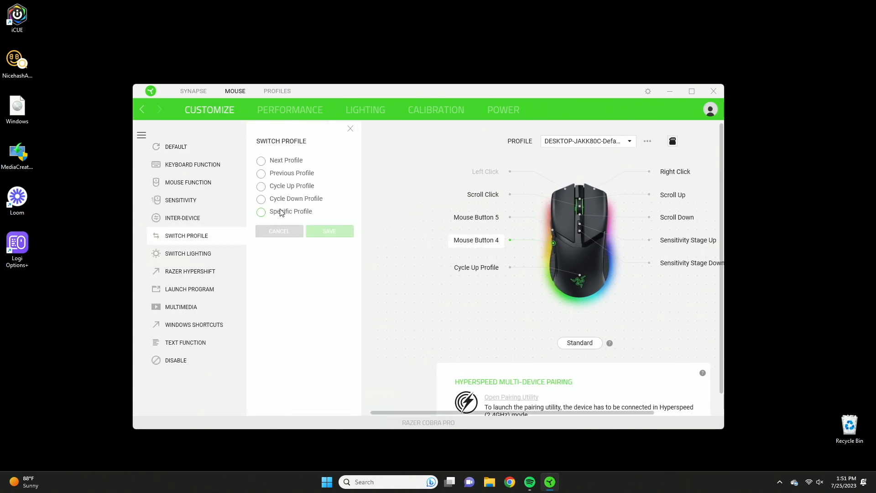
left_click(286, 160)
left_click(293, 175)
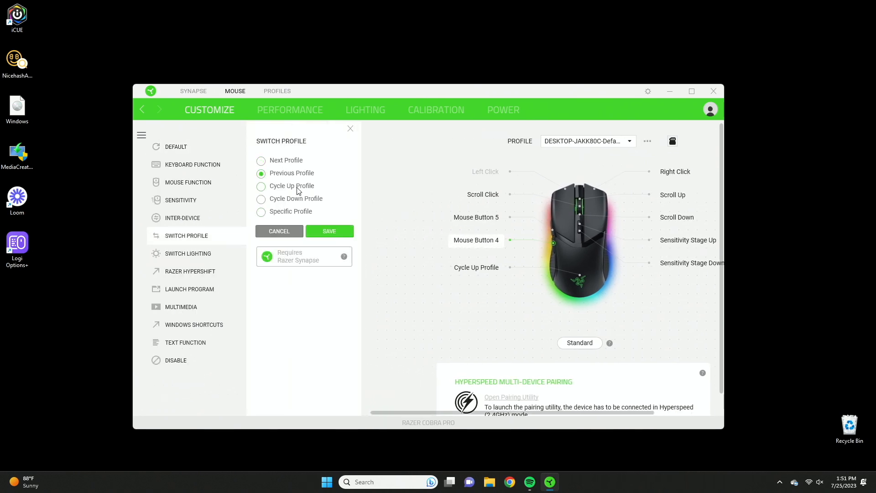
left_click(290, 213)
left_click(292, 228)
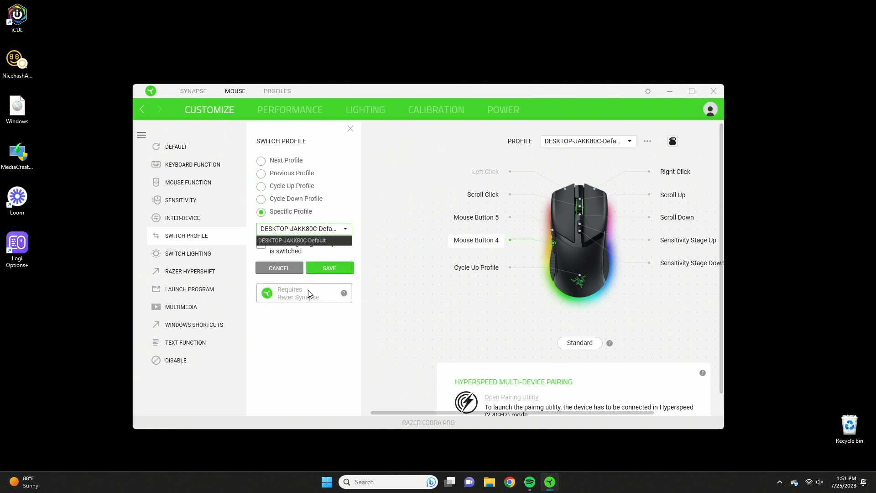
Step: View the Switch Lighting and Razer Hypershift assignments, and preview the Hypershift button layout before returning to Standard
left_click(188, 254)
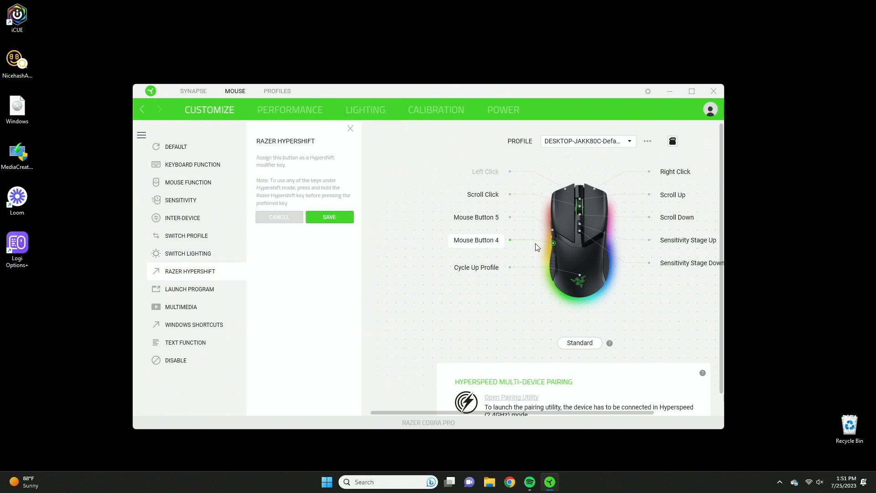
left_click(578, 346)
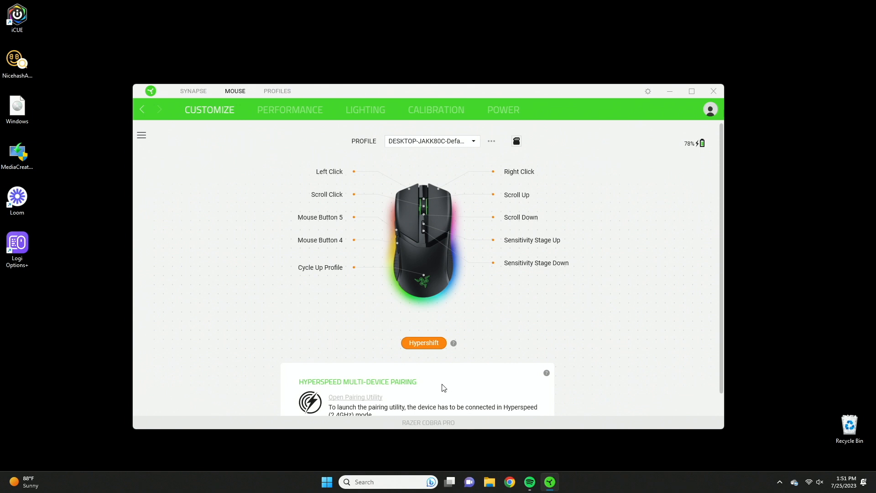
left_click(429, 344)
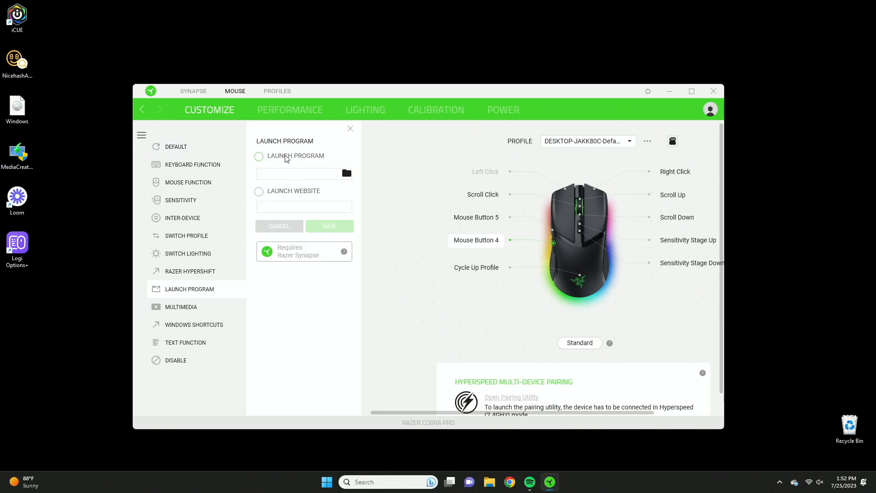
Step: Explore the Launch Program assignment by browsing for an application without choosing one, and select the Launch Website option with no address
left_click(286, 156)
left_click(347, 173)
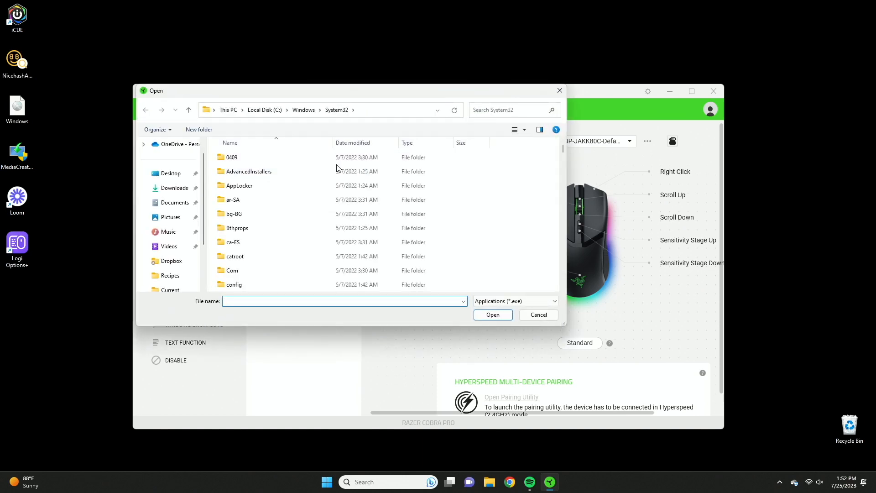
scroll(224, 201, "down", 1)
scroll(226, 205, "up", 1)
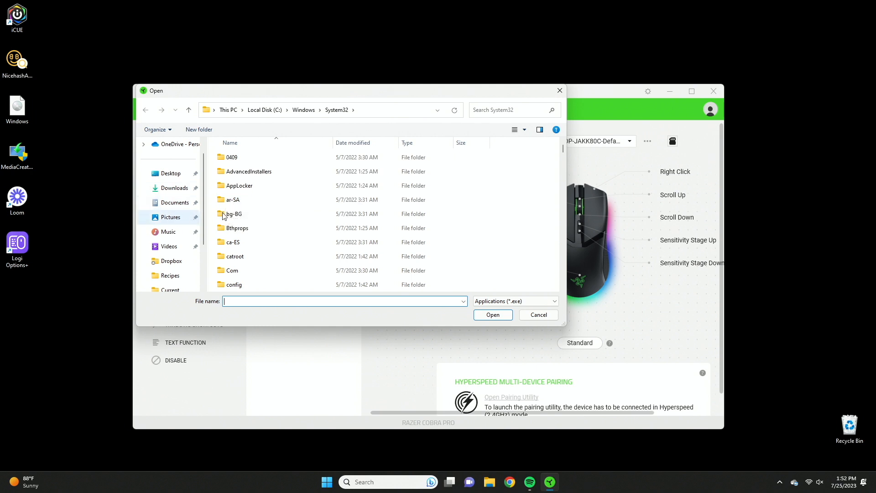
left_click(560, 91)
left_click(311, 195)
left_click(308, 207)
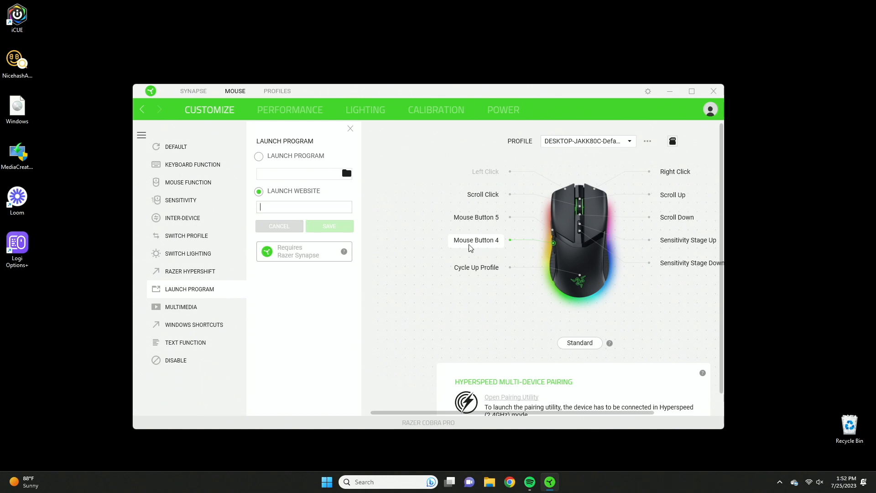
Step: Browse the multimedia actions and the Windows shortcuts that can be assigned to Mouse Button 4
left_click(204, 306)
left_click(302, 158)
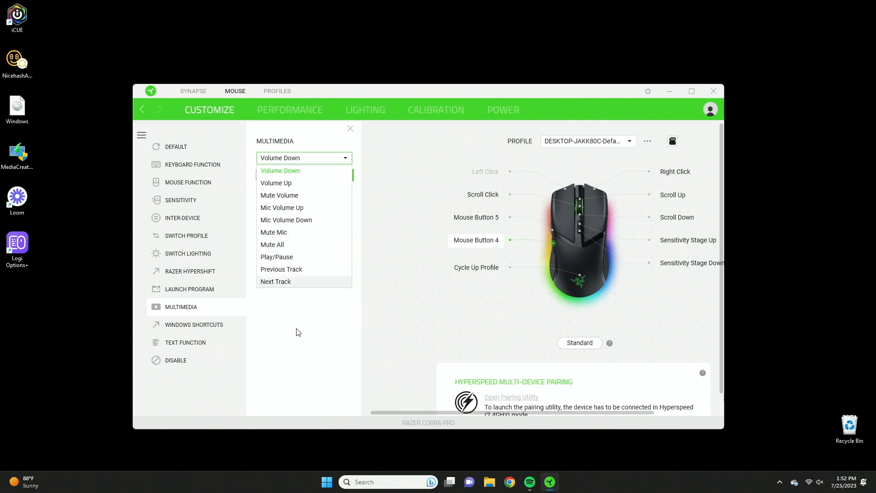
left_click(194, 324)
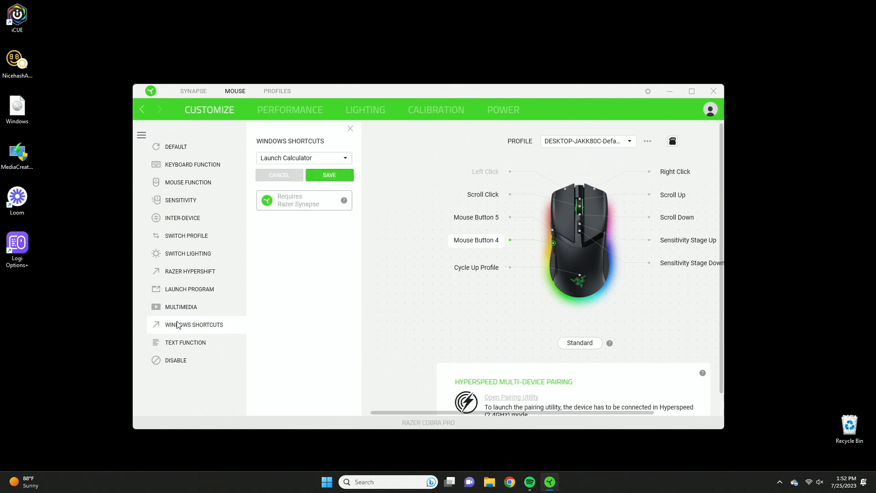
left_click(303, 159)
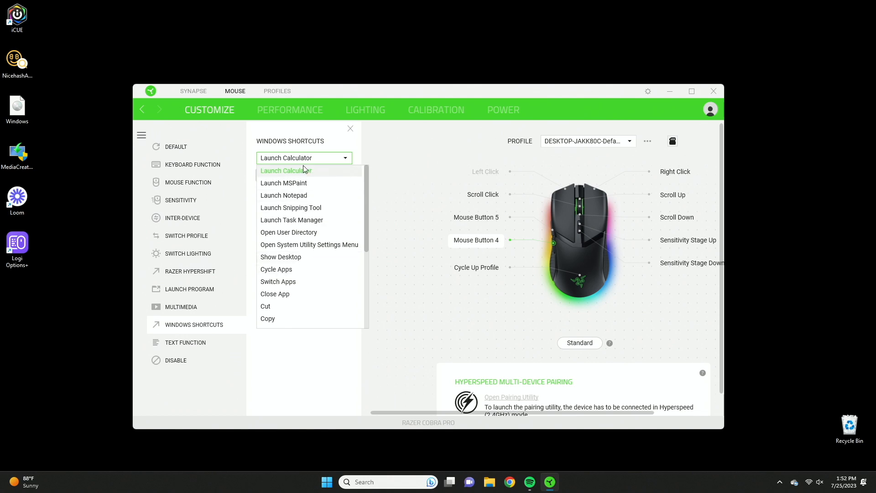
scroll(295, 321, "down", 3)
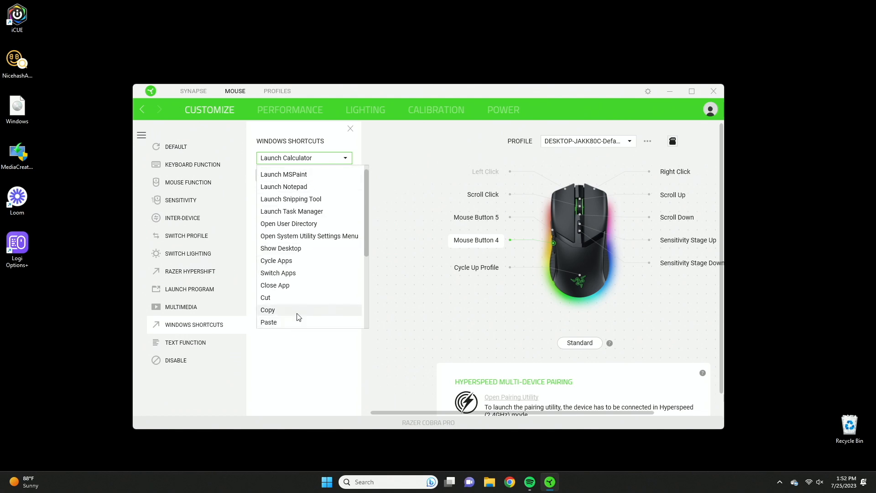
Step: Examine the Text Function and Disable assignments for Mouse Button 4 and close its assignment options
left_click(207, 342)
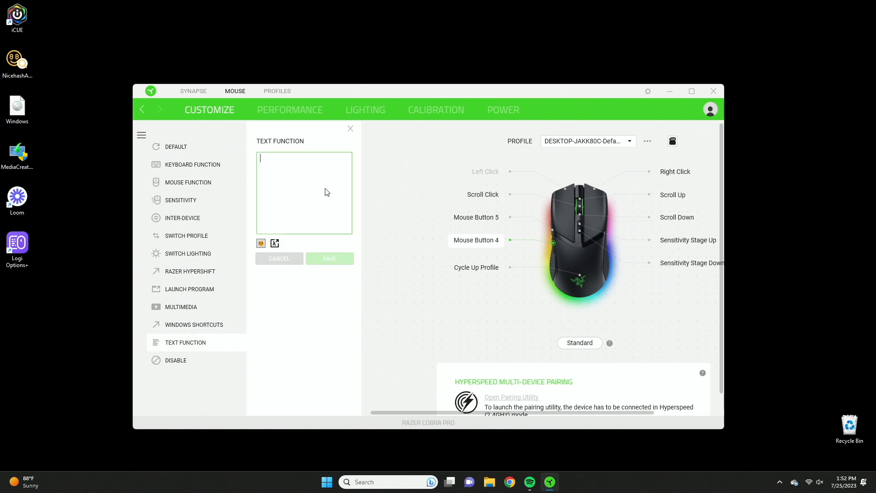
left_click(297, 268)
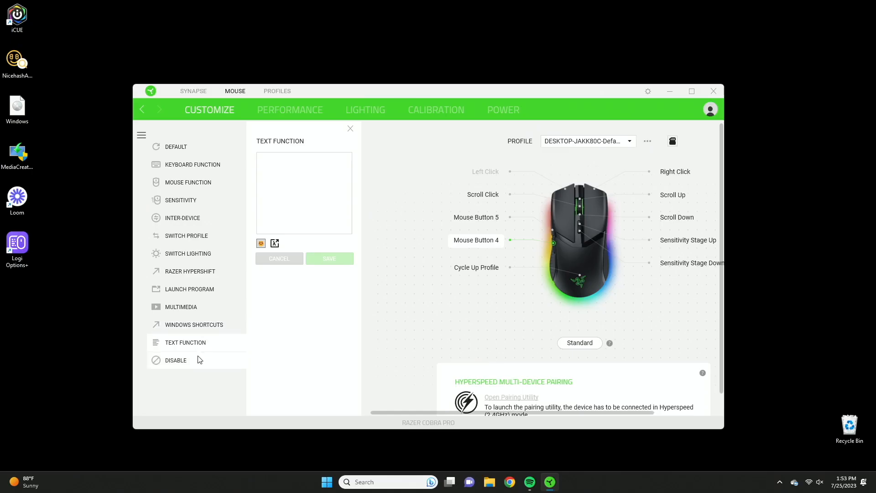
left_click(200, 359)
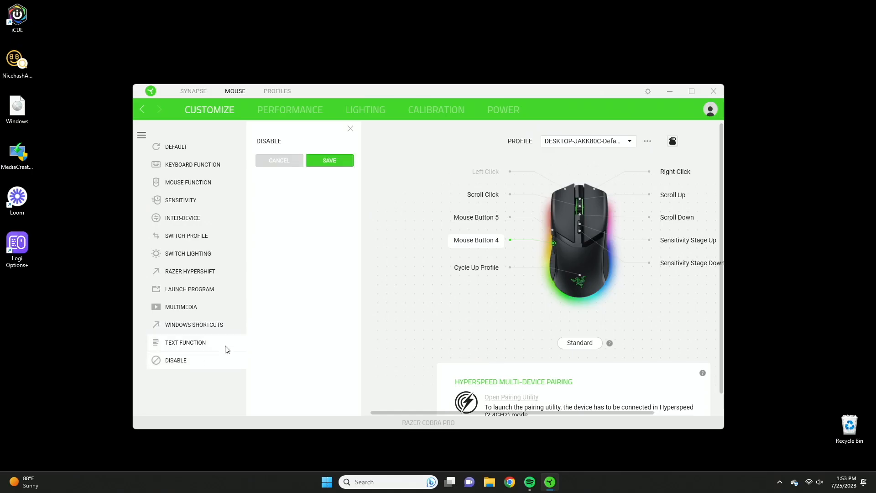
left_click(345, 160)
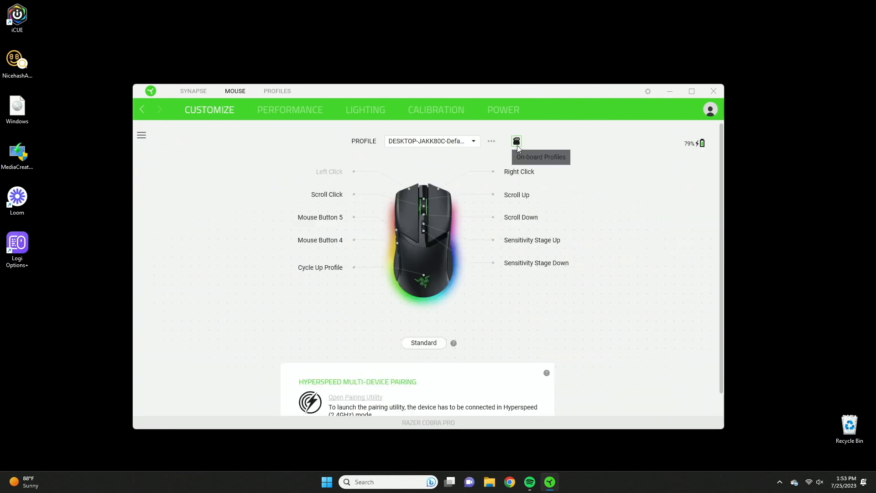
Step: Examine the on-board memory slots and the list of profiles that can be stored on the mouse
left_click(516, 142)
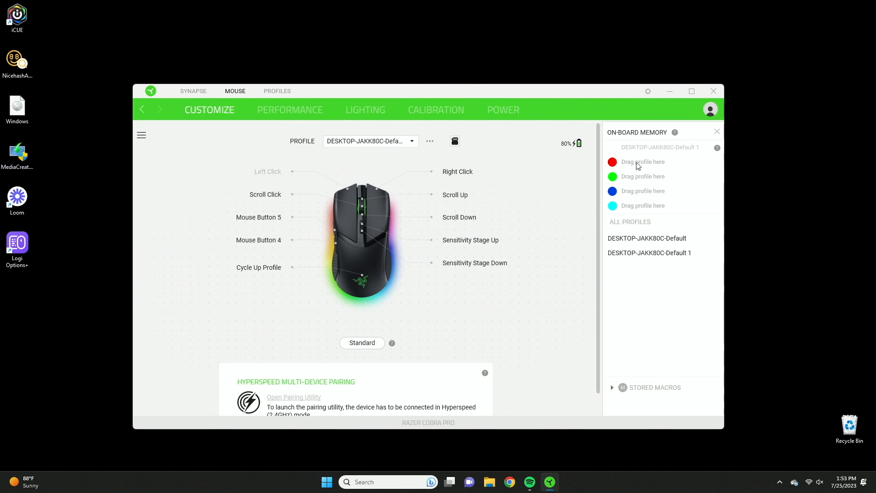
left_click_drag(637, 165, 638, 167)
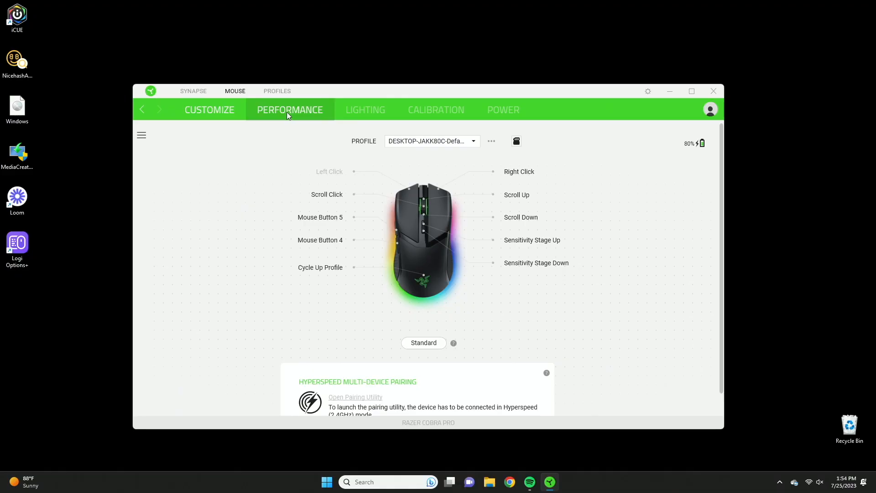
Step: Open the performance settings, try 2 sensitivity stages, and set the number of stages back to 5
left_click(288, 111)
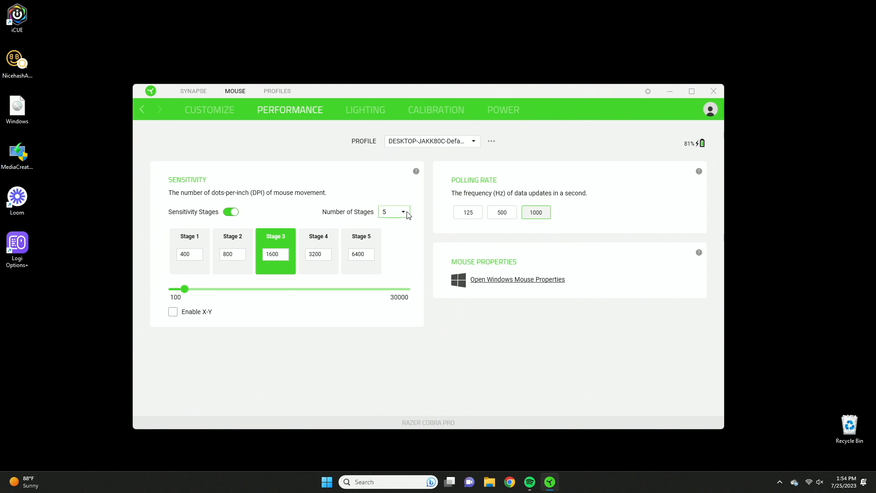
left_click(403, 212)
left_click(395, 225)
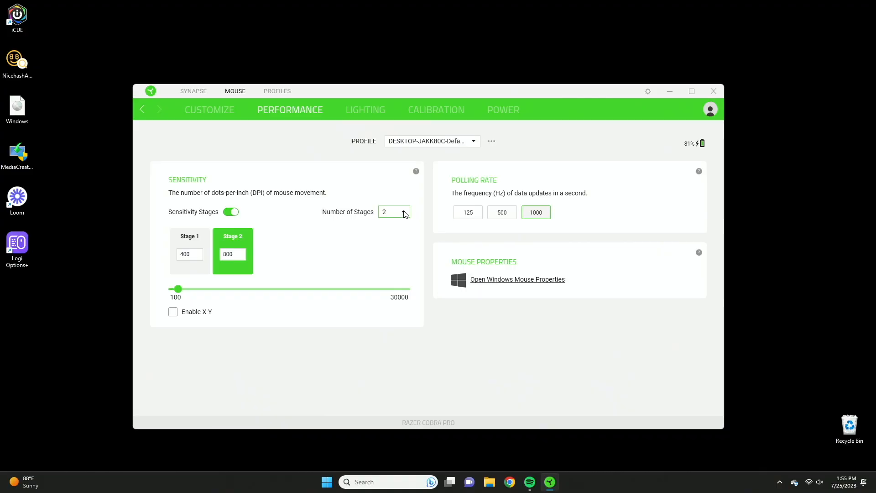
left_click(404, 213)
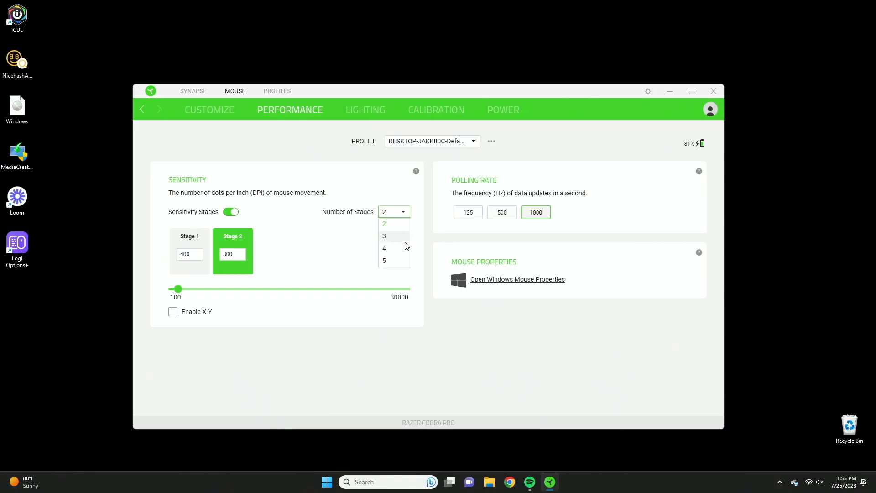
left_click(396, 260)
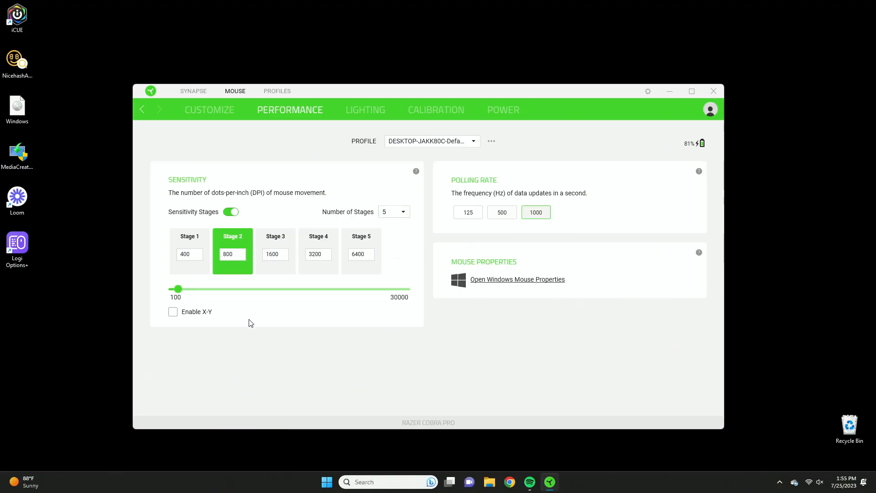
Step: Enable X-Y sensitivity for Stage 2, adjust both axes with X at 850 DPI, and disable X-Y again
left_click(173, 312)
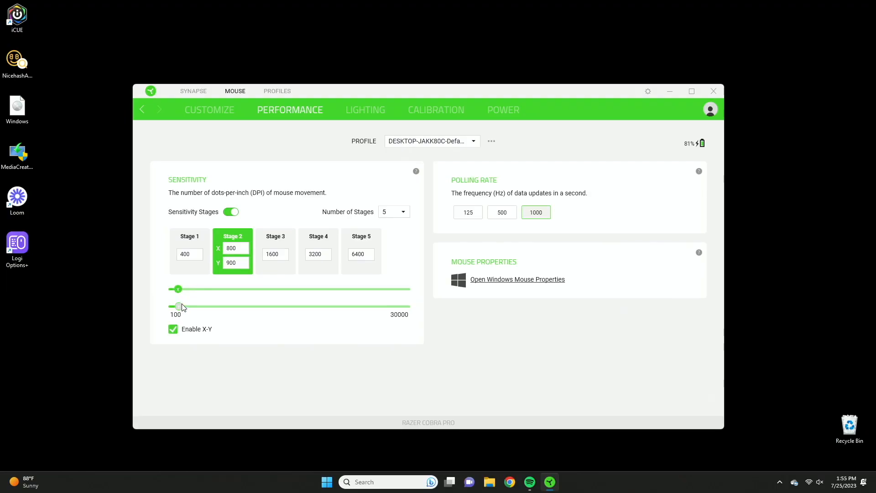
left_click_drag(179, 306, 196, 309)
left_click_drag(181, 288, 181, 311)
left_click(173, 329)
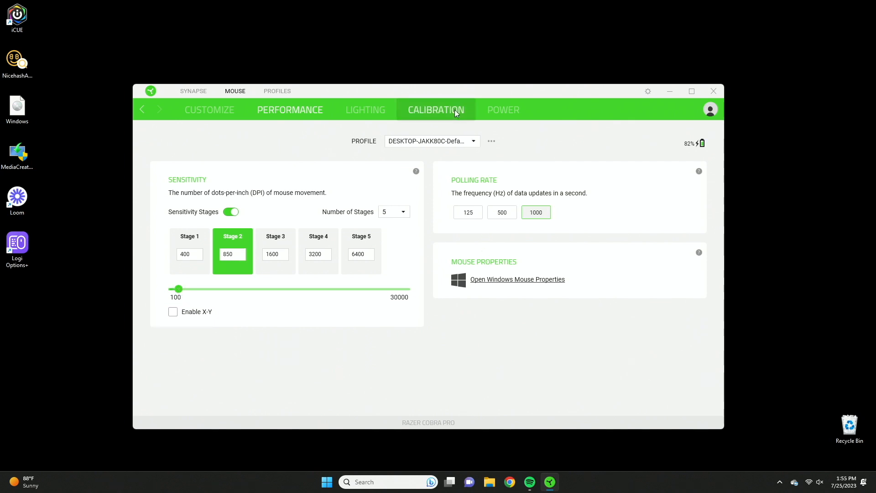
Step: Open the lighting settings and change the quick effect to Static
left_click(379, 112)
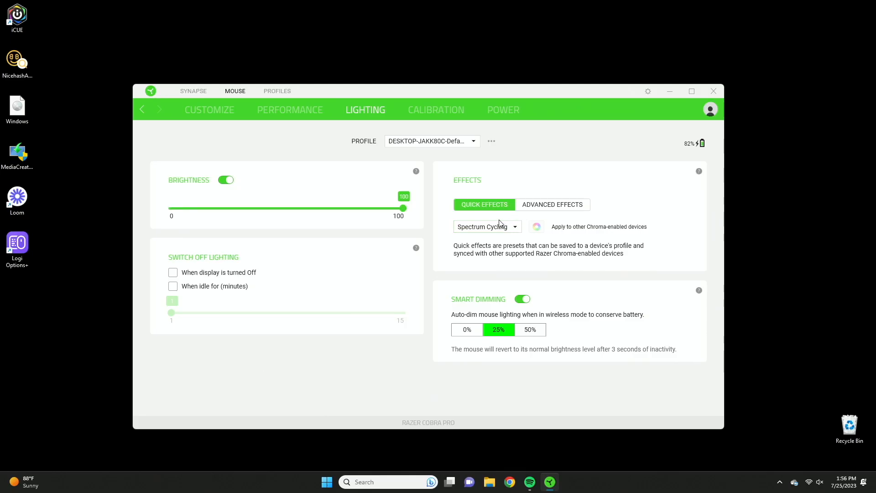
left_click(499, 223)
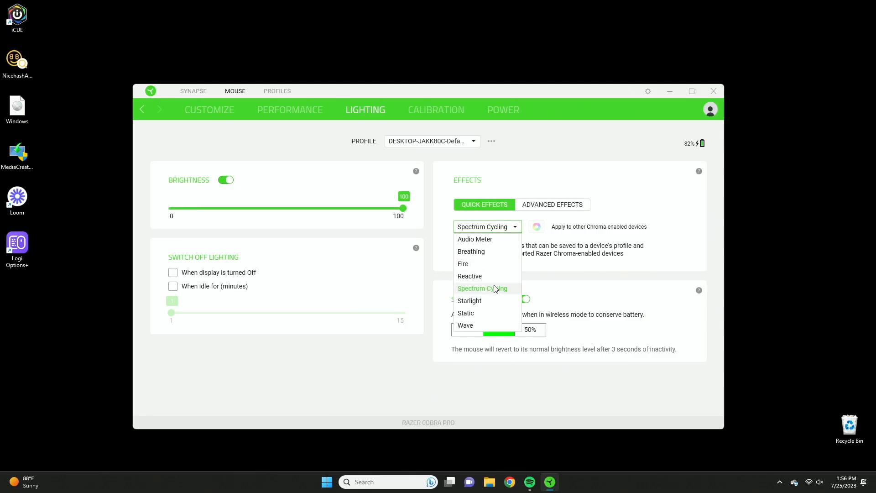
left_click(463, 313)
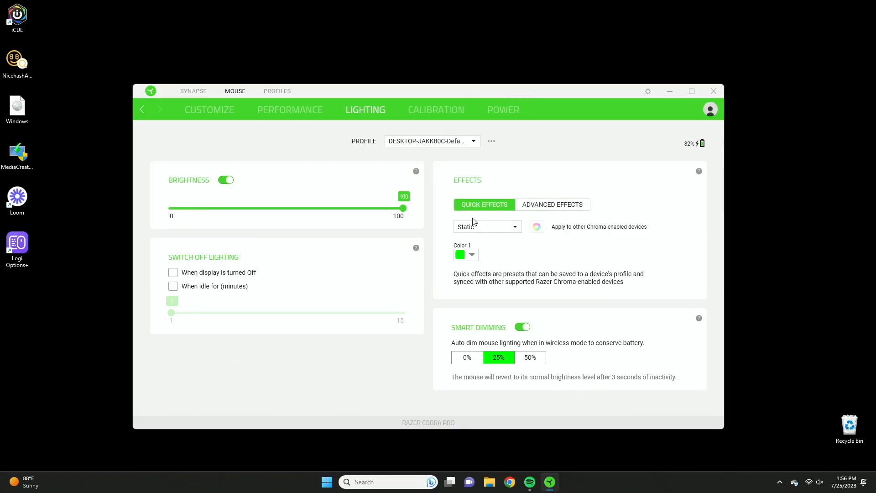
Step: Try the Breathing quick effect with cyan as Color 2
left_click(478, 226)
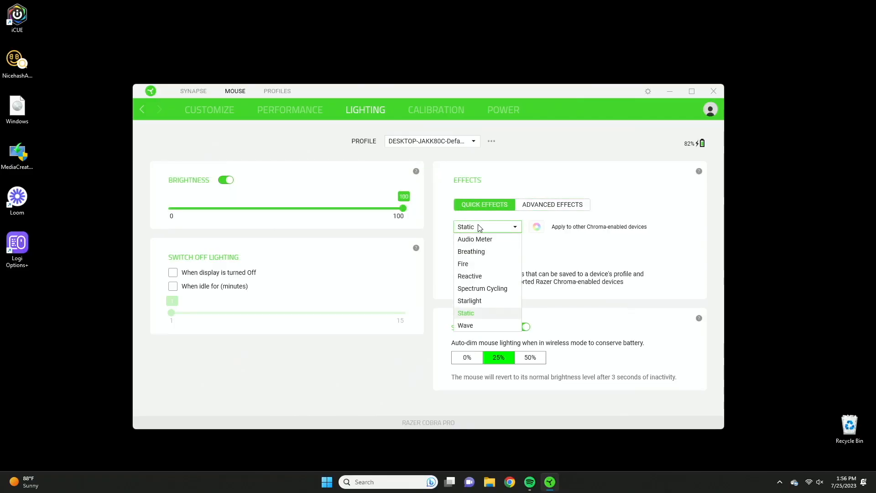
left_click(477, 252)
left_click(499, 258)
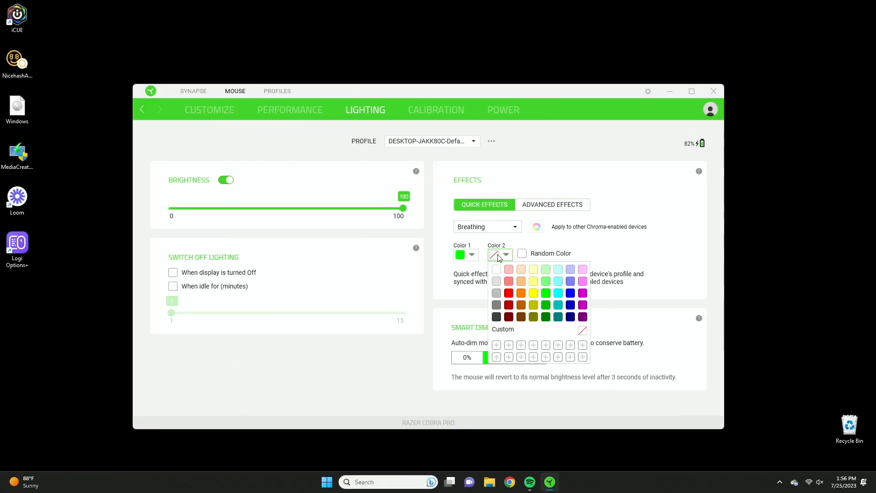
left_click(559, 297)
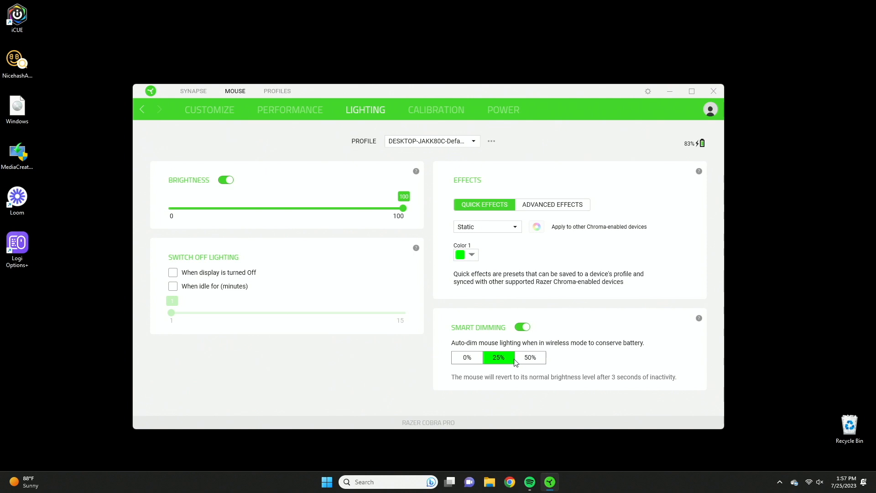
Step: Open the mouse mat surface calibration, toggle Asymmetric Cut-off and leave it enabled to expose the lift-off and landing distances
left_click(429, 114)
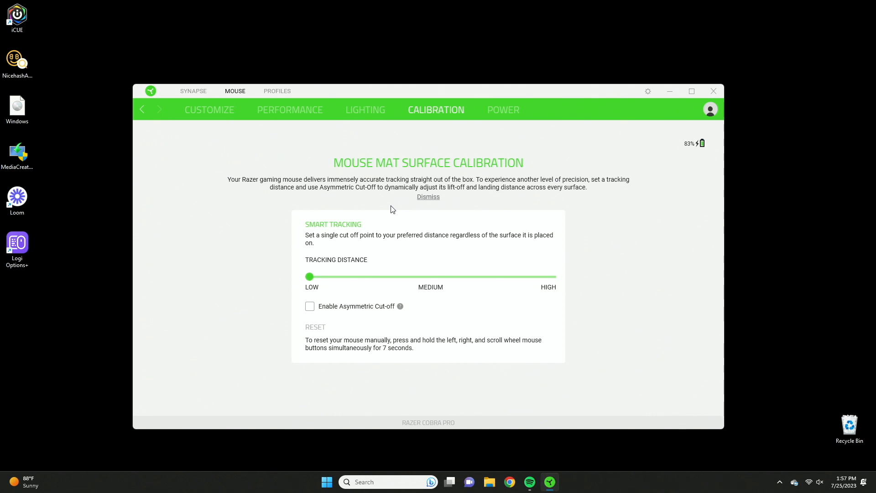
left_click(310, 307)
scroll(333, 262, "down", 1)
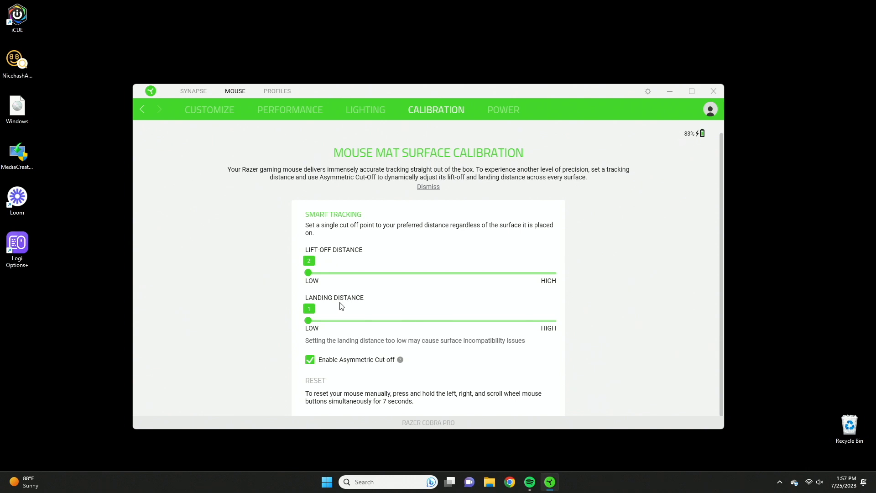
left_click(333, 359)
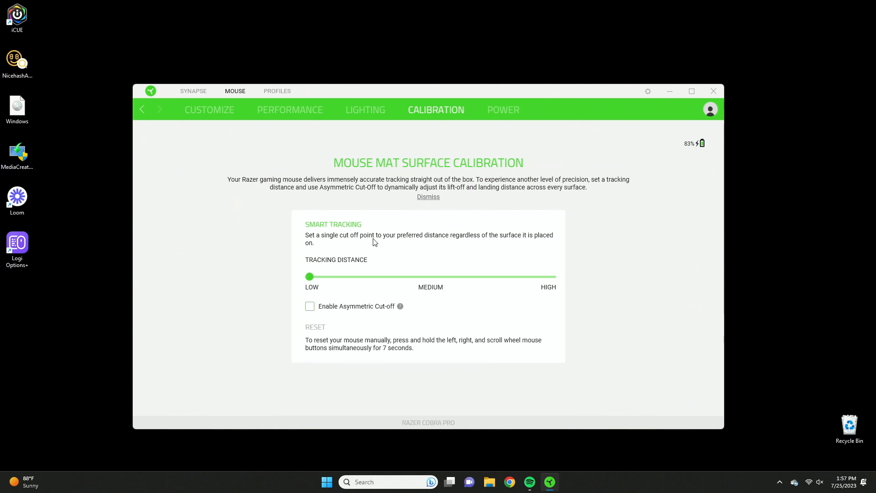
left_click(371, 306)
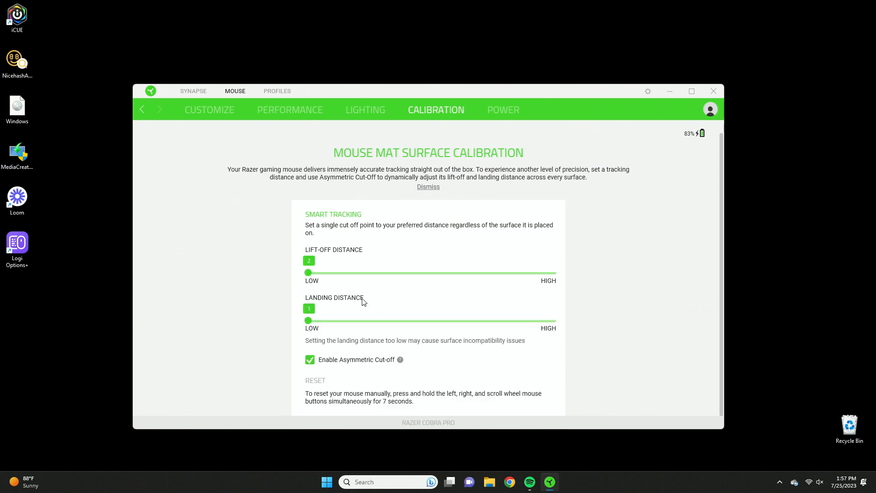
mouse_move(308, 320)
left_mouse_down()
mouse_move(349, 321)
mouse_move(308, 320)
left_mouse_up()
Step: View the Wireless Power Saving and Low Power Mode settings
left_click(502, 110)
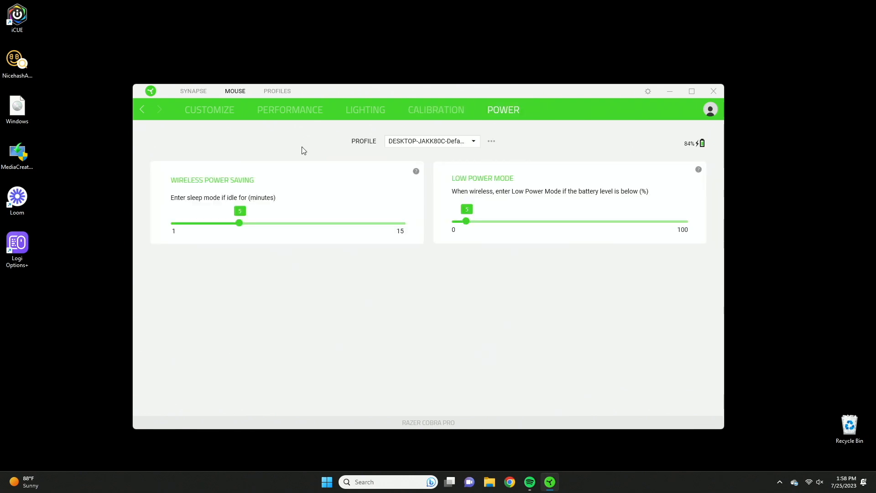